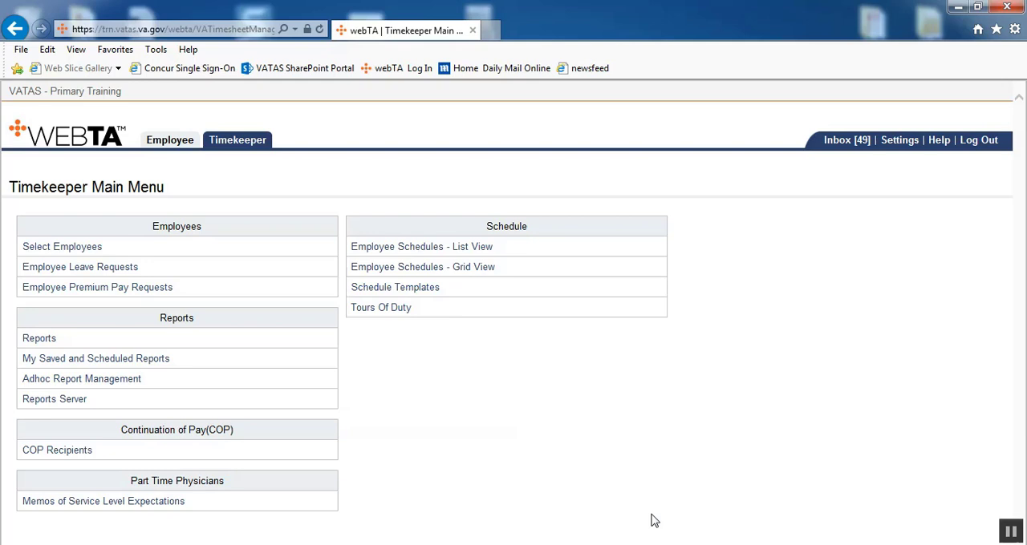
- Open a new leave request form in the Employee role
{"action": "left_click", "coordinate": [170, 141]}
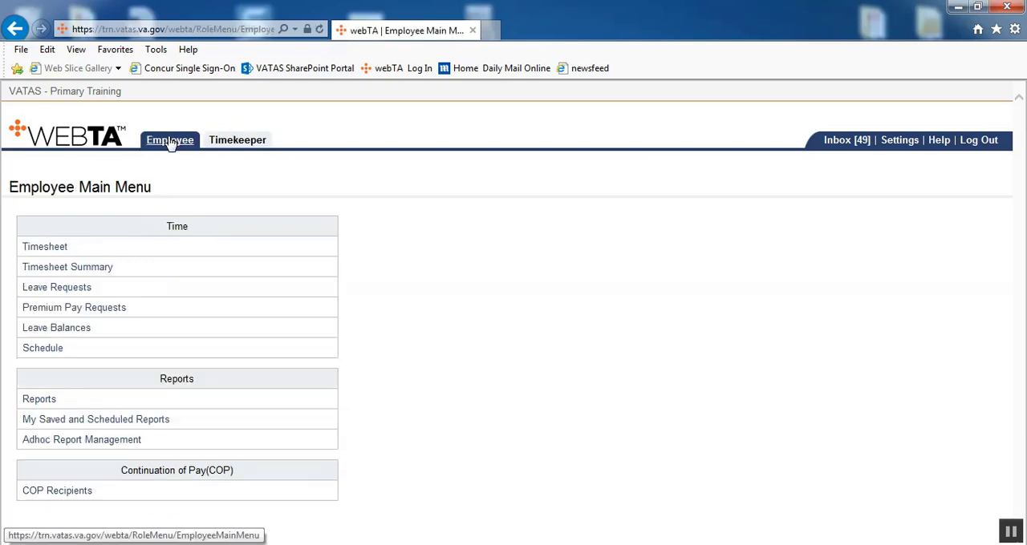
{"action": "left_click", "coordinate": [55, 294]}
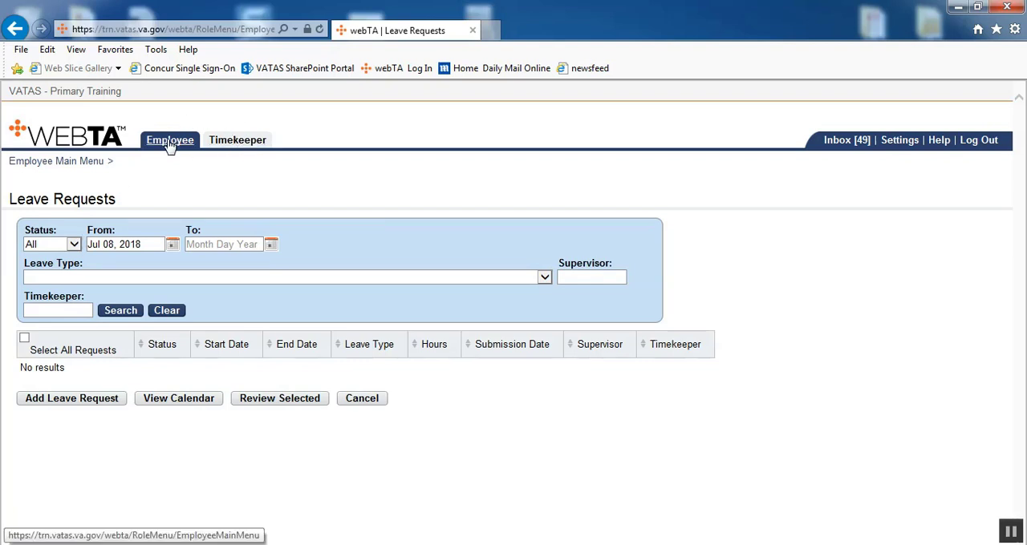
{"action": "left_click", "coordinate": [89, 404]}
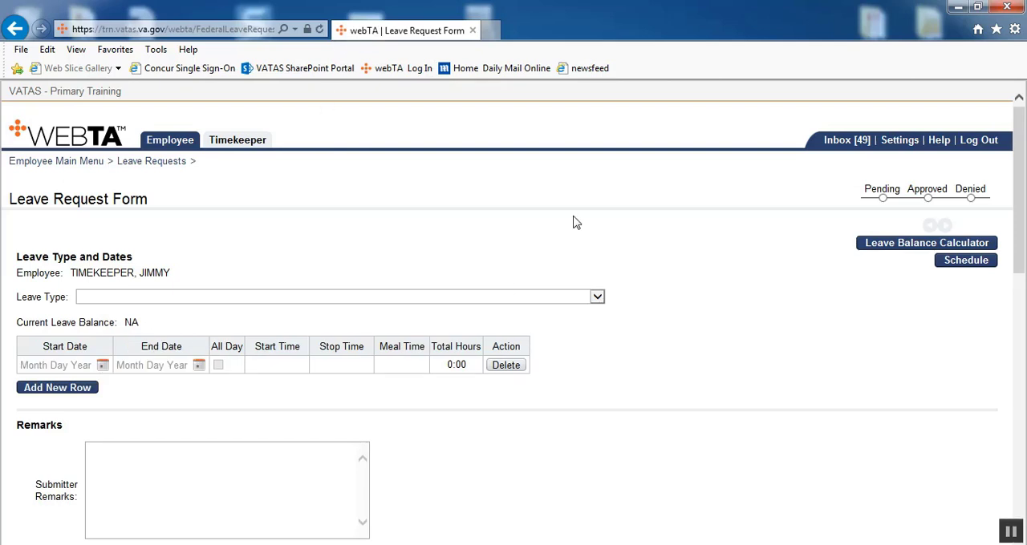
{"action": "scroll", "coordinate": [574, 220], "scroll_direction": "down", "scroll_amount": 1}
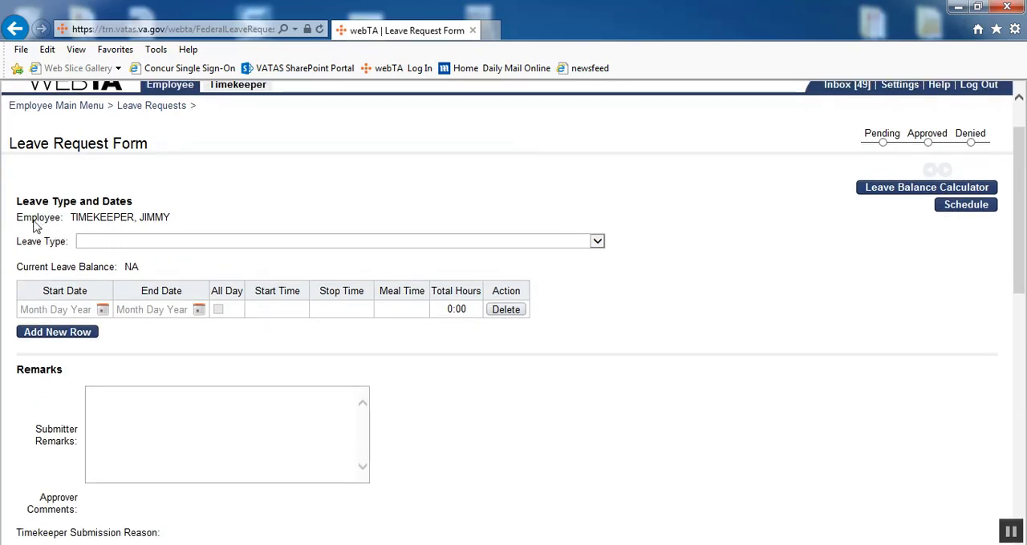
{"action": "left_click_drag", "start_coordinate": [35, 222], "coordinate": [174, 222]}
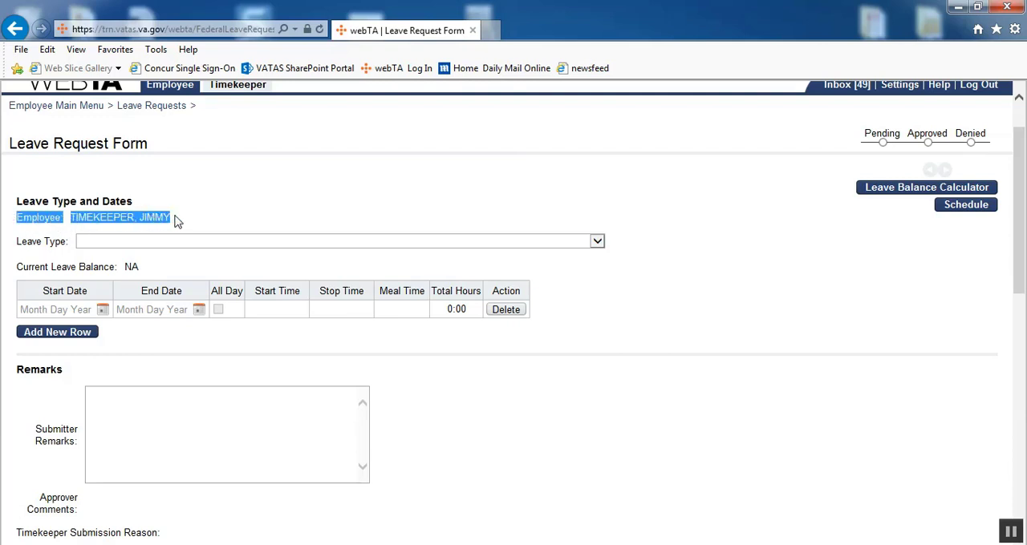
{"action": "left_click", "coordinate": [257, 210]}
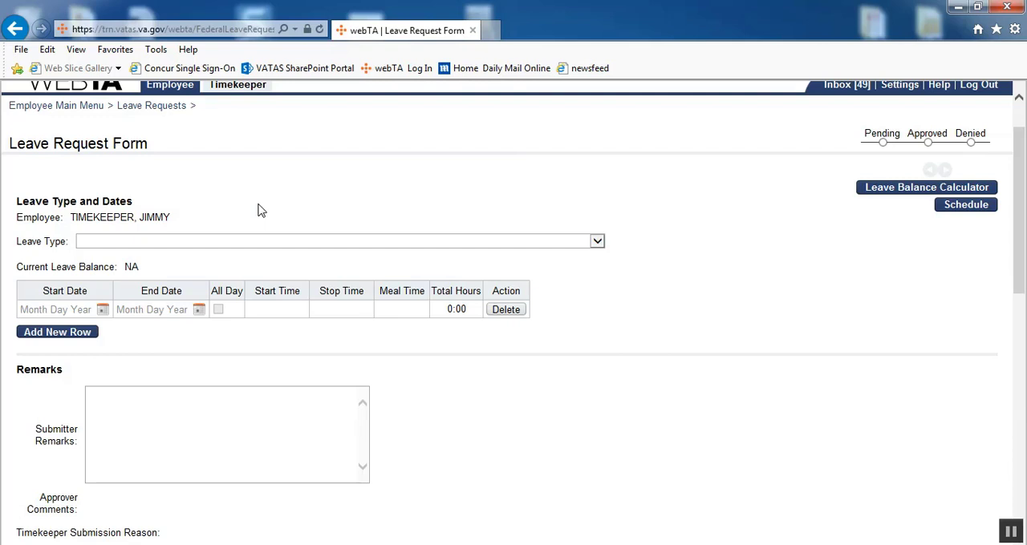
- Set the leave type to UNION EMPLOYEE: RG Regular (Graded), BA - Term Negotiations (Union Employee related)
{"action": "left_click", "coordinate": [603, 246]}
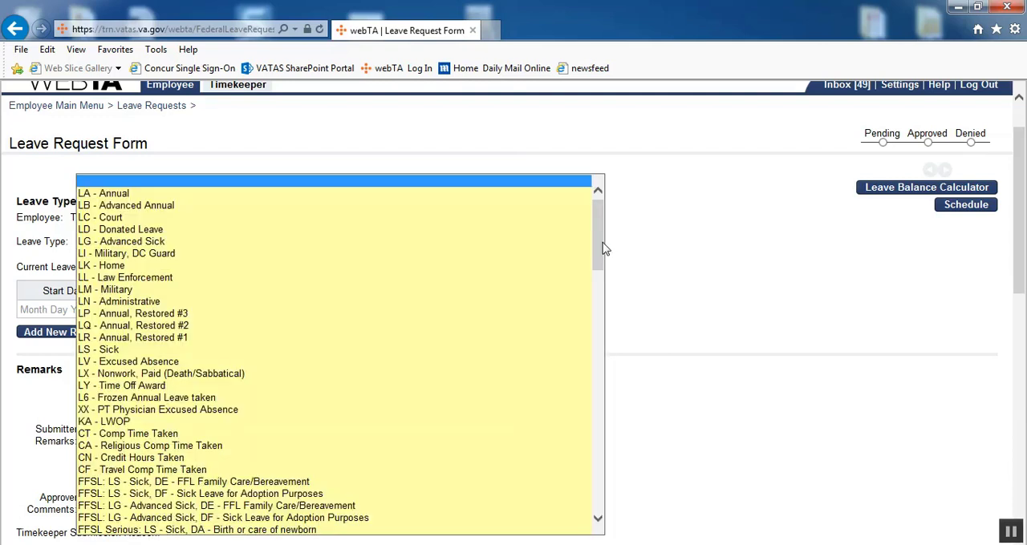
{"action": "left_click_drag", "start_coordinate": [604, 249], "coordinate": [615, 461]}
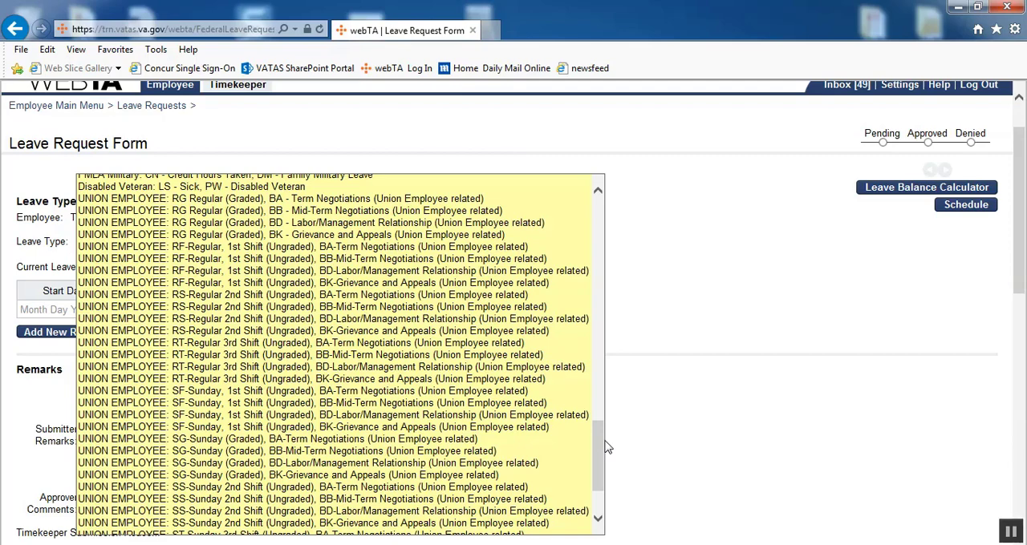
{"action": "mouse_move", "coordinate": [602, 447]}
{"action": "left_mouse_down"}
{"action": "mouse_move", "coordinate": [601, 457]}
{"action": "mouse_move", "coordinate": [603, 446]}
{"action": "left_mouse_up"}
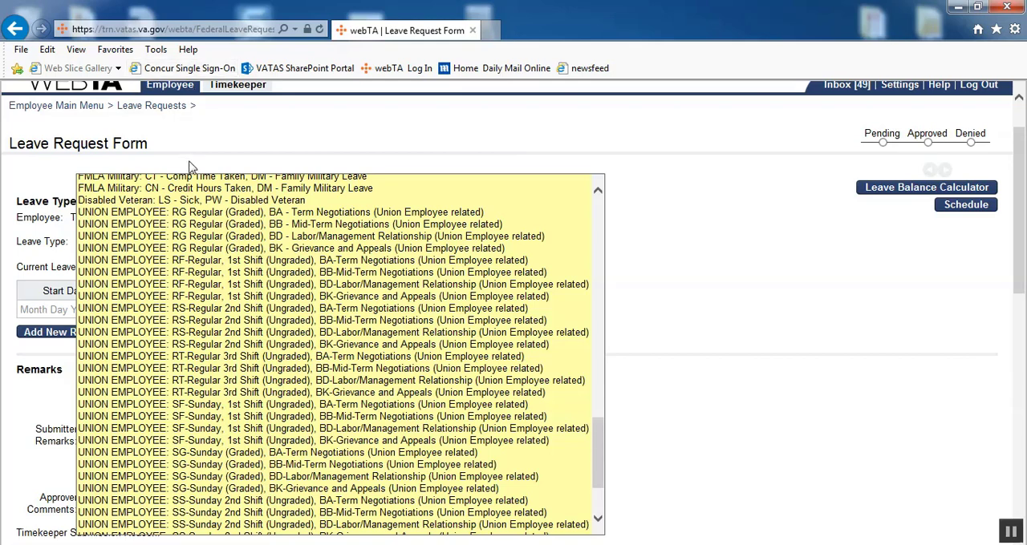
{"action": "left_click", "coordinate": [216, 212]}
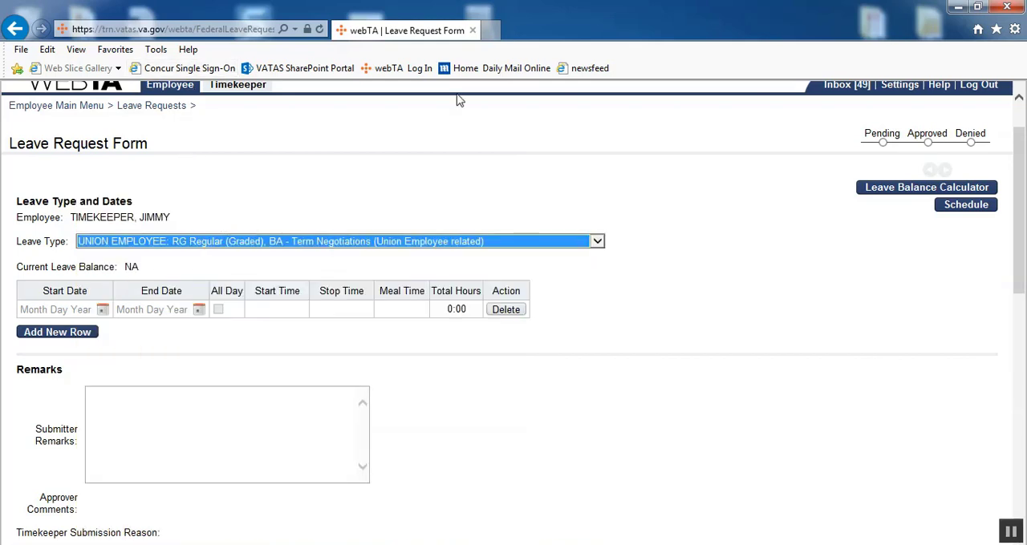
- Set the leave request's start date and end date to 2018/08/20
{"action": "scroll", "coordinate": [476, 111], "scroll_direction": "down", "scroll_amount": 2}
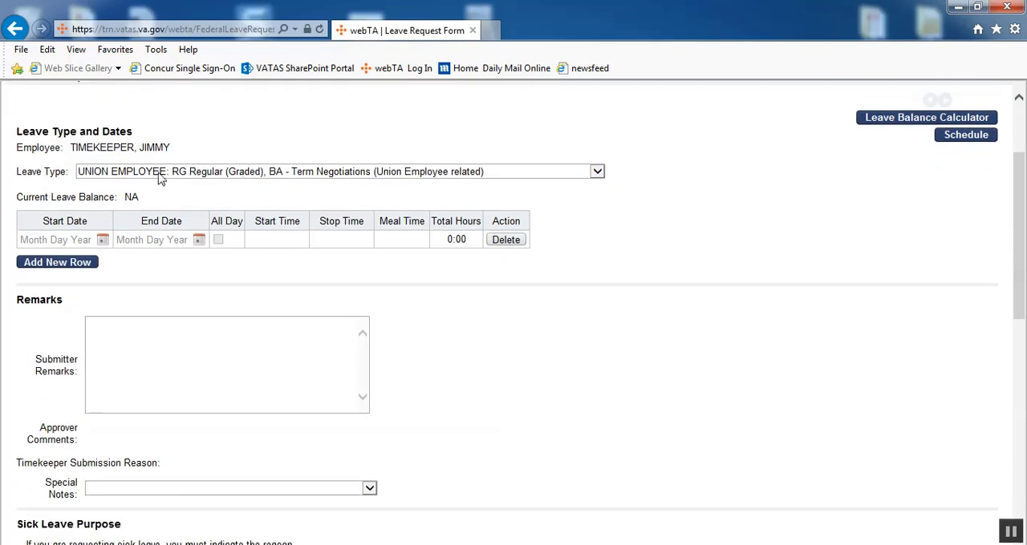
{"action": "left_click", "coordinate": [101, 241]}
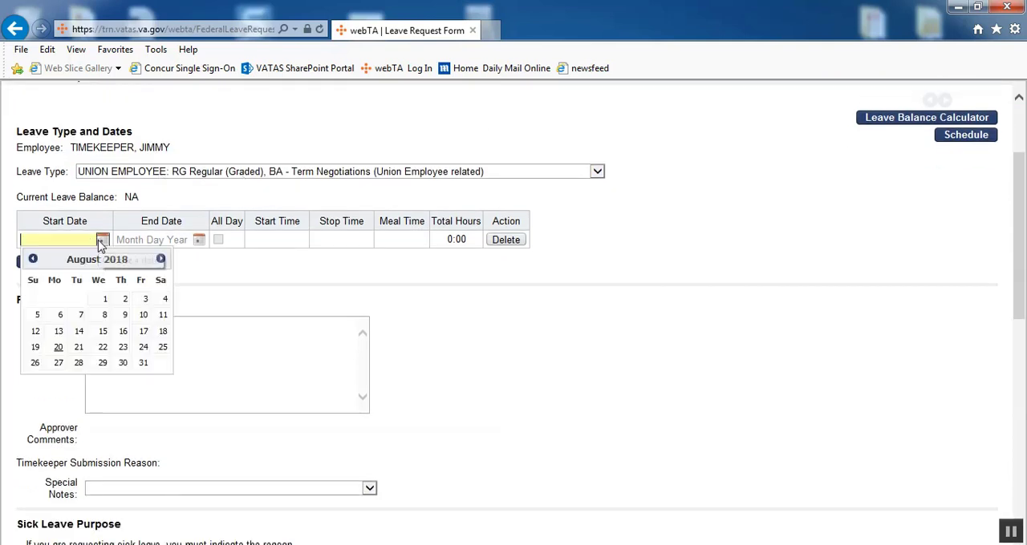
{"action": "left_click", "coordinate": [60, 348]}
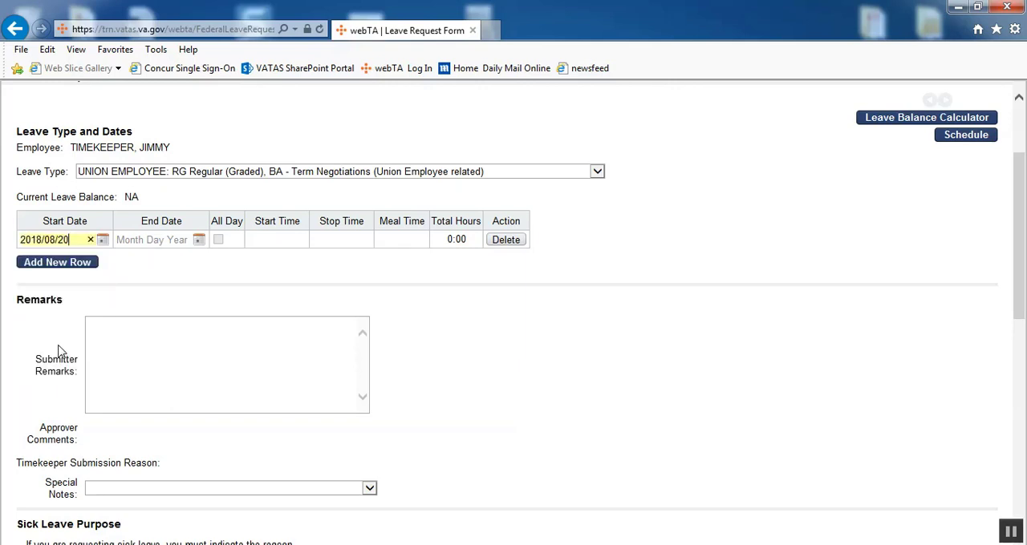
{"action": "key", "text": "Tab"}
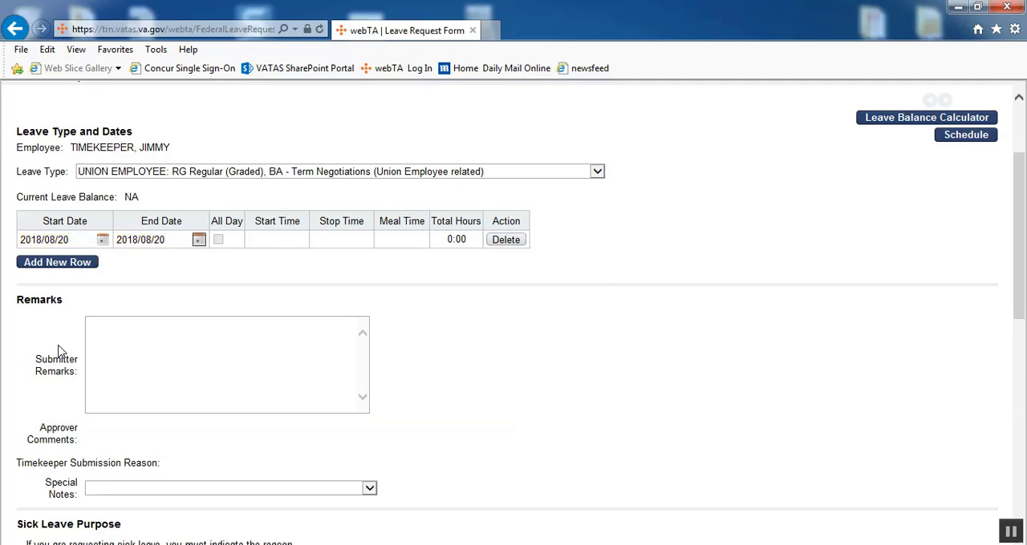
{"action": "key", "text": "Tab"}
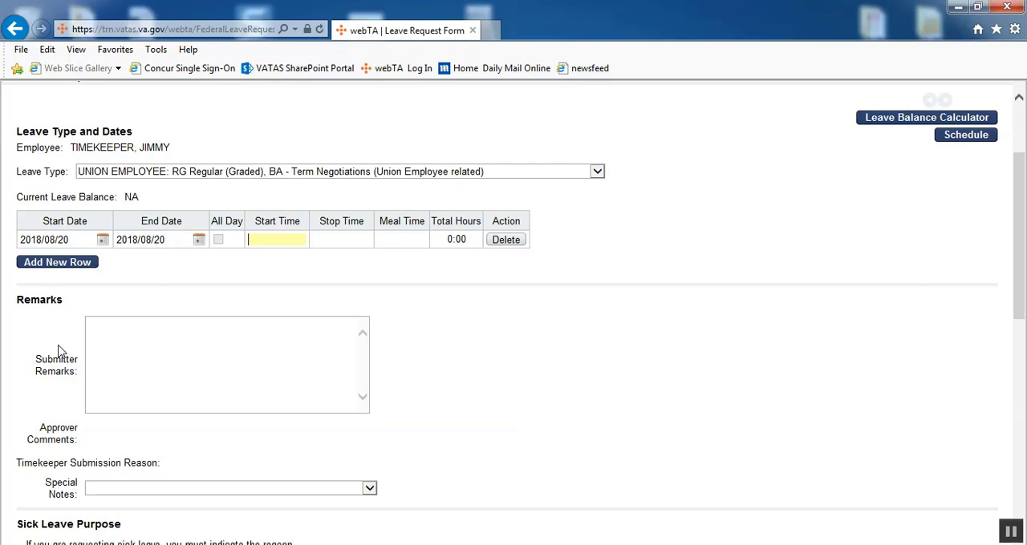
- Enter a start time of 7:00am, a stop time of 3:30pm and a meal time of 0:30 for the leave
{"action": "type", "text": "0700"}
{"action": "key", "text": "Tab"}
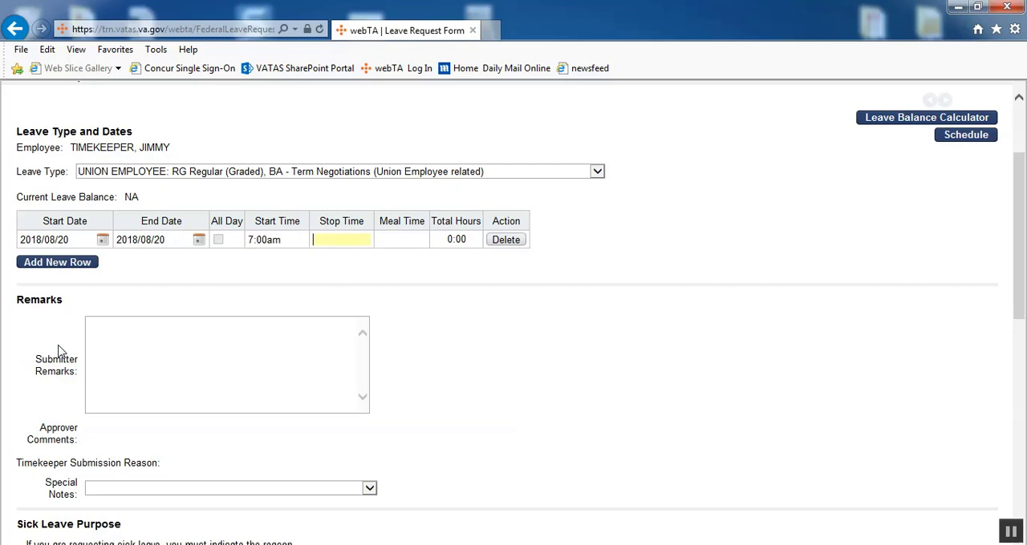
{"action": "type", "text": "1530"}
{"action": "key", "text": "Tab"}
{"action": "type", "text": "0:30"}
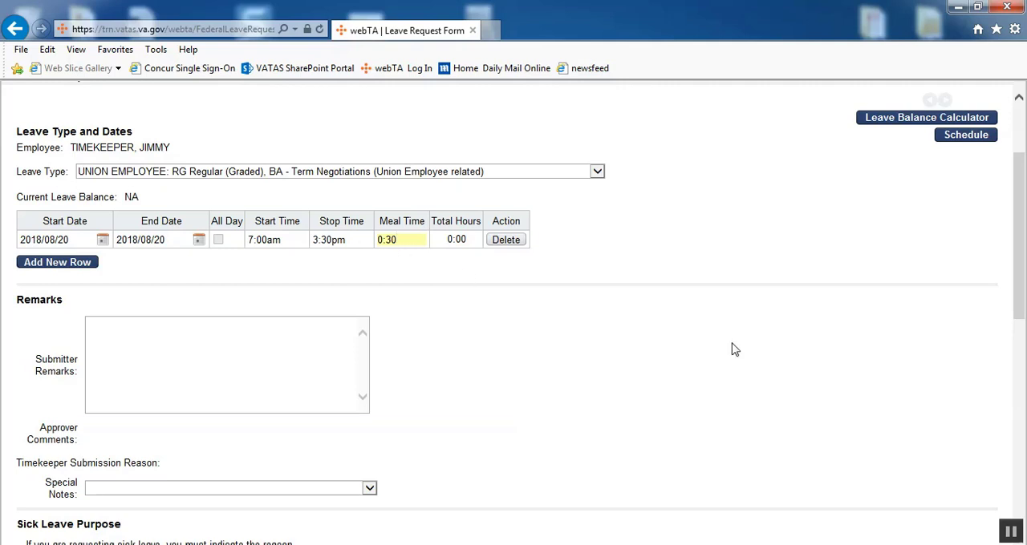
{"action": "left_click", "coordinate": [38, 368]}
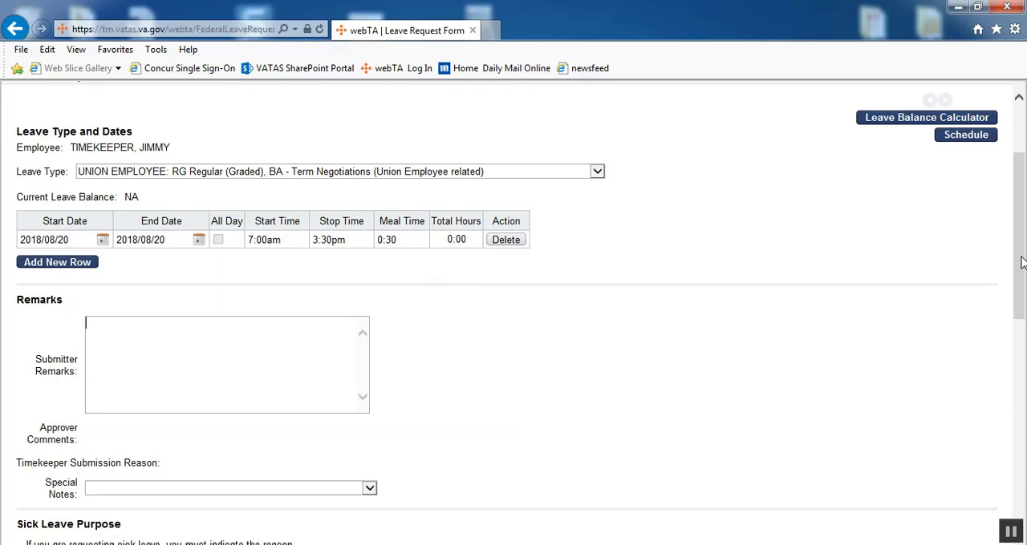
- Submit the employee's Term Negotiations leave request, leaving remarks and special notes blank
{"action": "left_click_drag", "start_coordinate": [1021, 257], "coordinate": [1023, 289]}
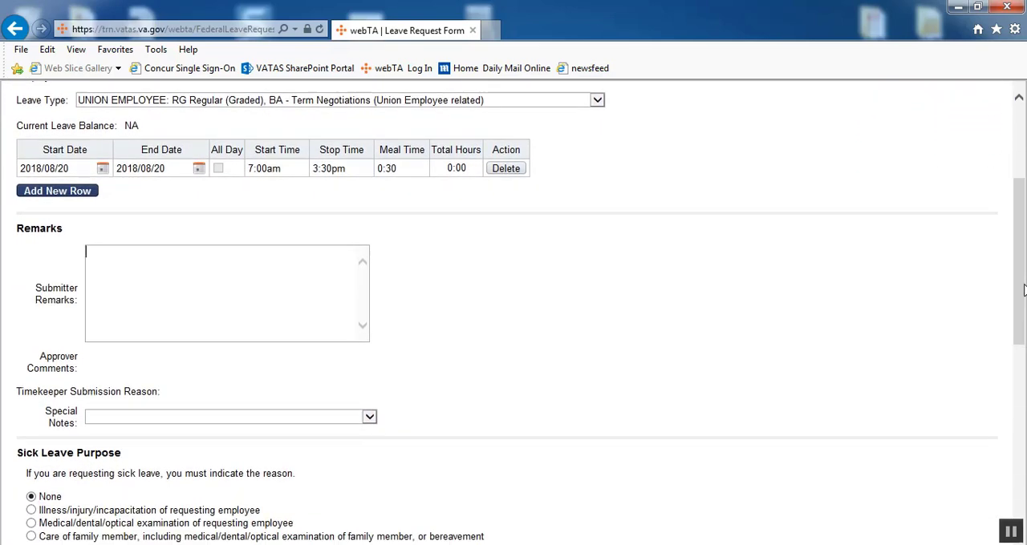
{"action": "left_click_drag", "start_coordinate": [14, 393], "coordinate": [146, 406]}
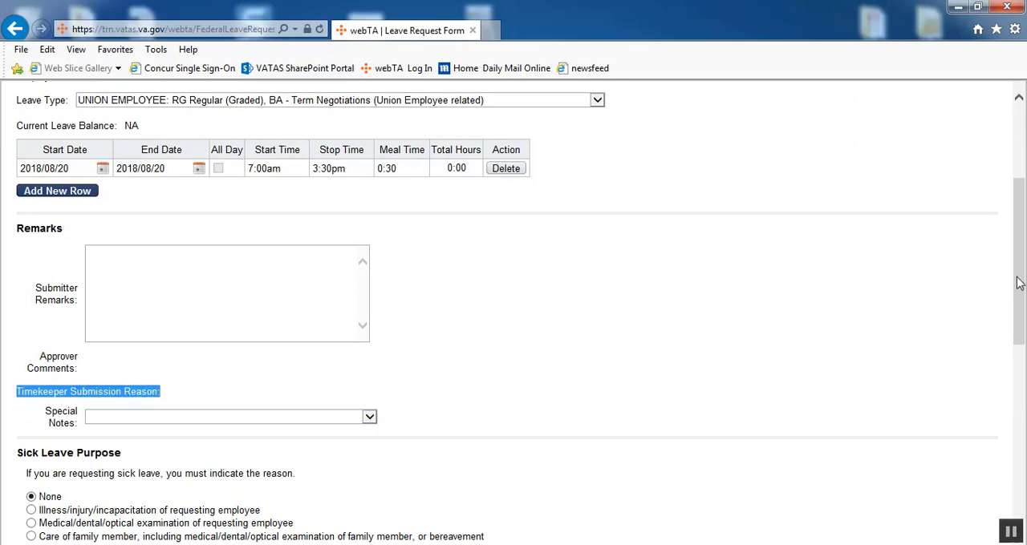
{"action": "left_click_drag", "start_coordinate": [1017, 285], "coordinate": [1020, 461]}
{"action": "left_click", "coordinate": [44, 523]}
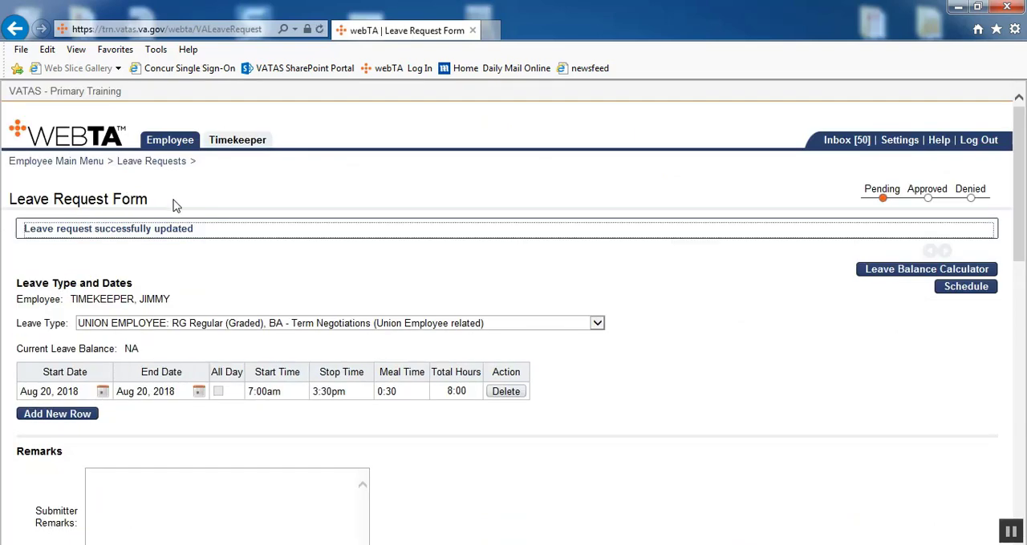
{"action": "left_click_drag", "start_coordinate": [13, 354], "coordinate": [144, 358]}
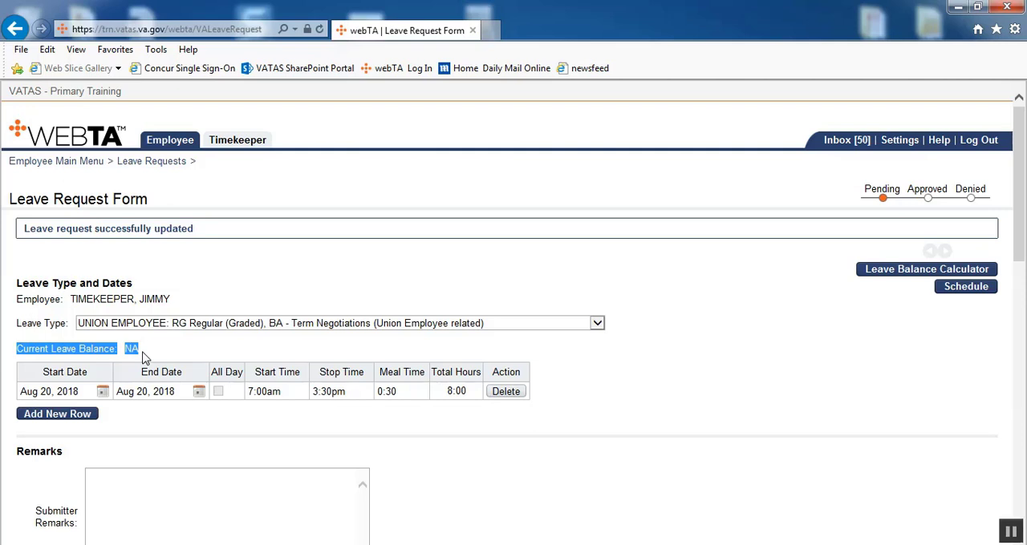
- Switch to the Timekeeper role and search the selectable employees by the employee's last name
{"action": "left_click", "coordinate": [236, 141]}
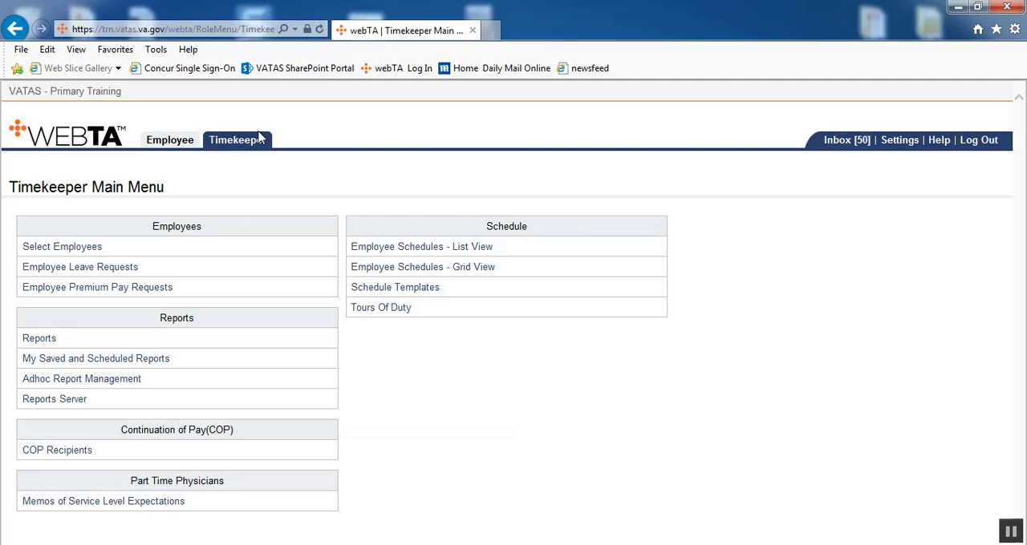
{"action": "left_click", "coordinate": [58, 249]}
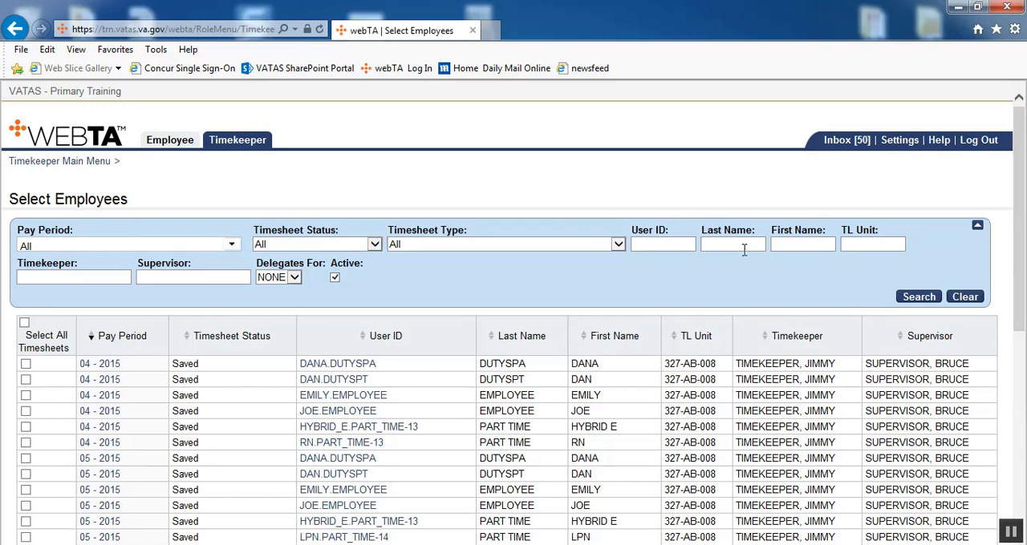
{"action": "left_click", "coordinate": [742, 248]}
{"action": "type", "text": "employee"}
{"action": "left_click", "coordinate": [913, 298]}
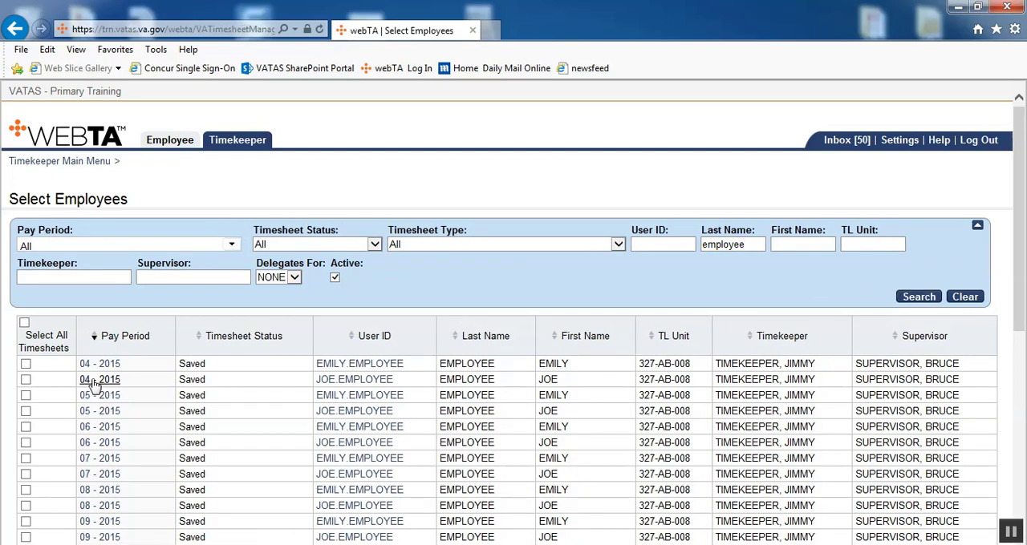
- Select the second 04 - 2015 timesheet record and add a new leave request for that employee
{"action": "left_click", "coordinate": [26, 379]}
{"action": "left_click_drag", "start_coordinate": [1023, 191], "coordinate": [1023, 398]}
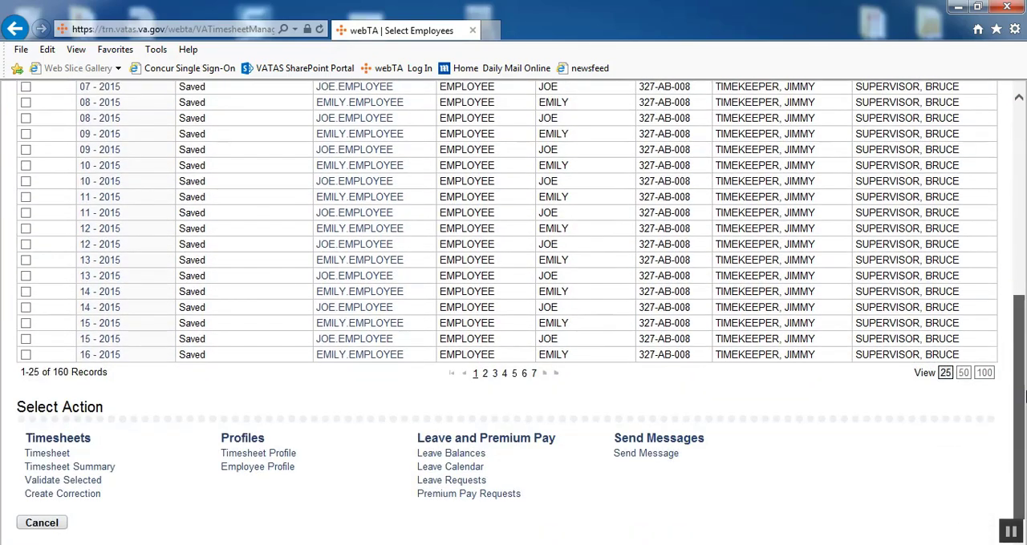
{"action": "left_click", "coordinate": [471, 482]}
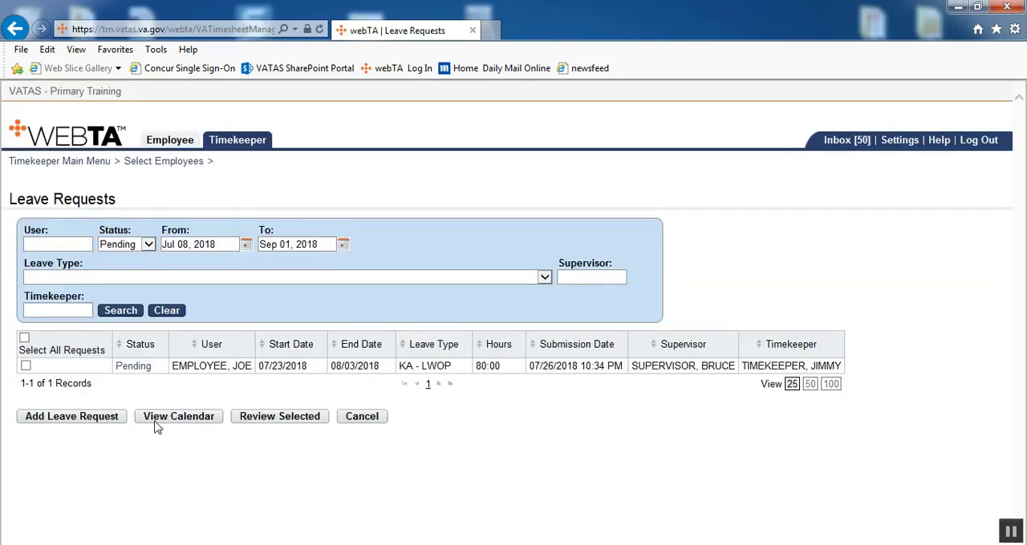
{"action": "left_click", "coordinate": [56, 424]}
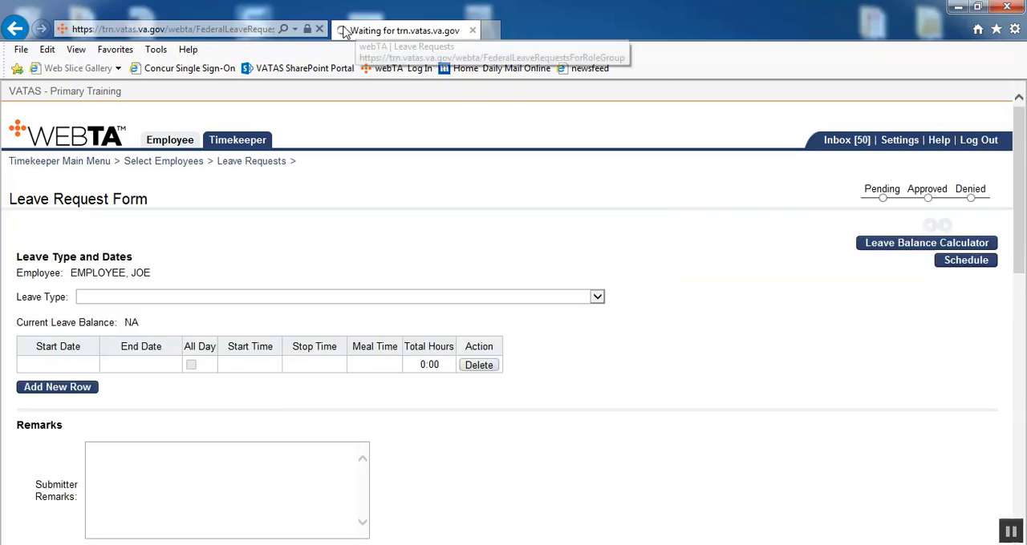
- Set the leave type to UNION EMPLOYEE: RG Regular (Graded), BB - Mid-Term Negotiations (Union Employee related)
{"action": "left_click", "coordinate": [597, 296]}
{"action": "left_click_drag", "start_coordinate": [601, 256], "coordinate": [599, 454]}
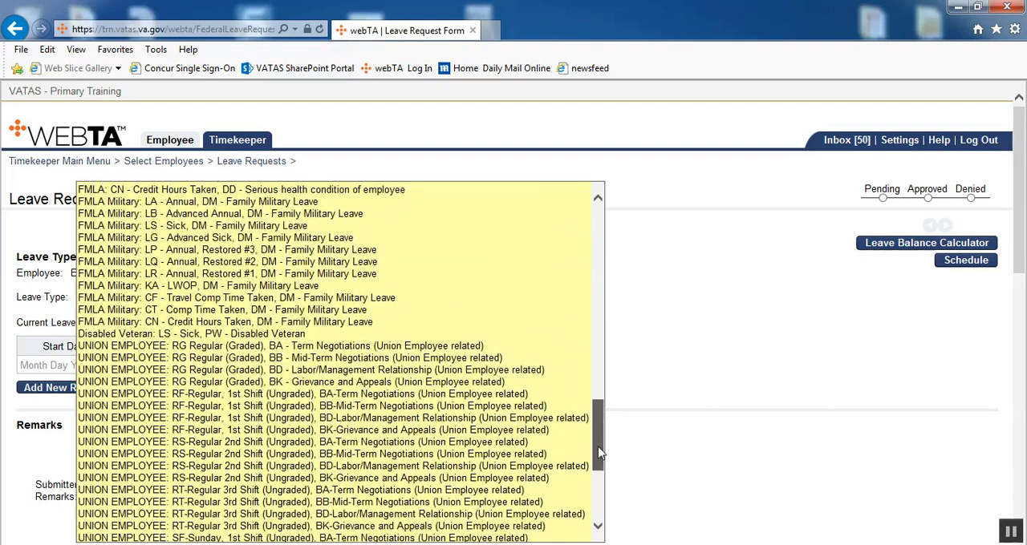
{"action": "left_click", "coordinate": [307, 359]}
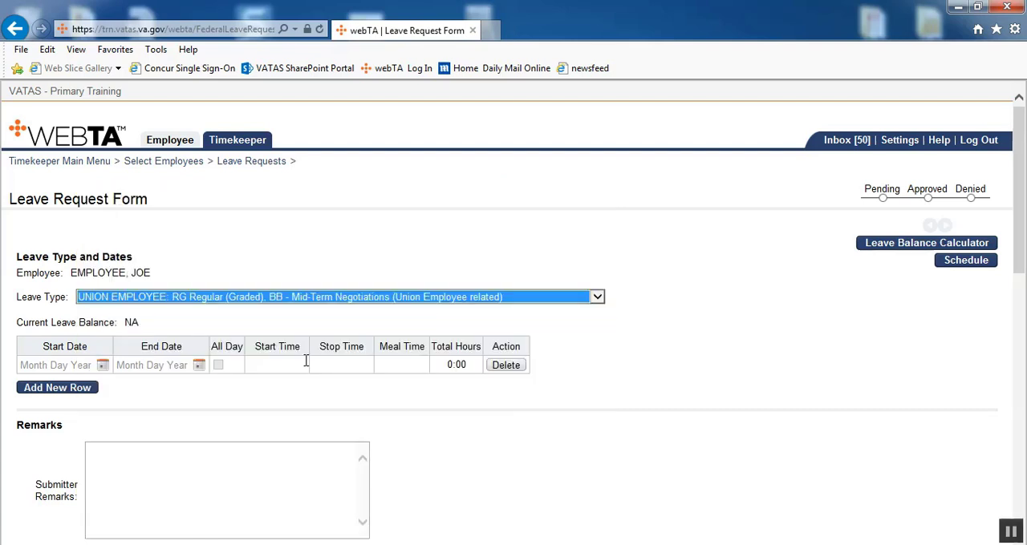
- Set both the start and end dates of the Mid-Term Negotiations request to 2018/08/20
{"action": "left_click", "coordinate": [103, 366]}
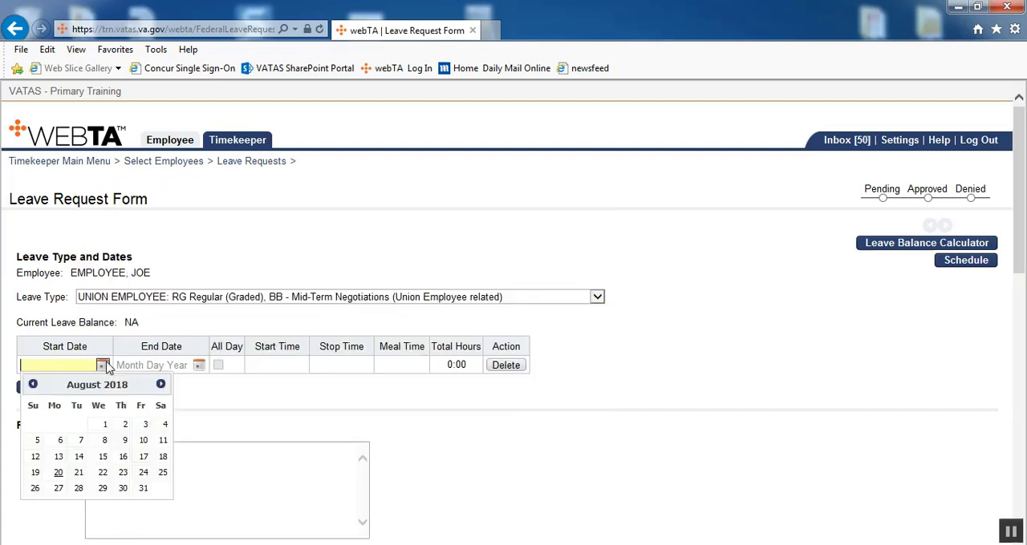
{"action": "left_click", "coordinate": [58, 472]}
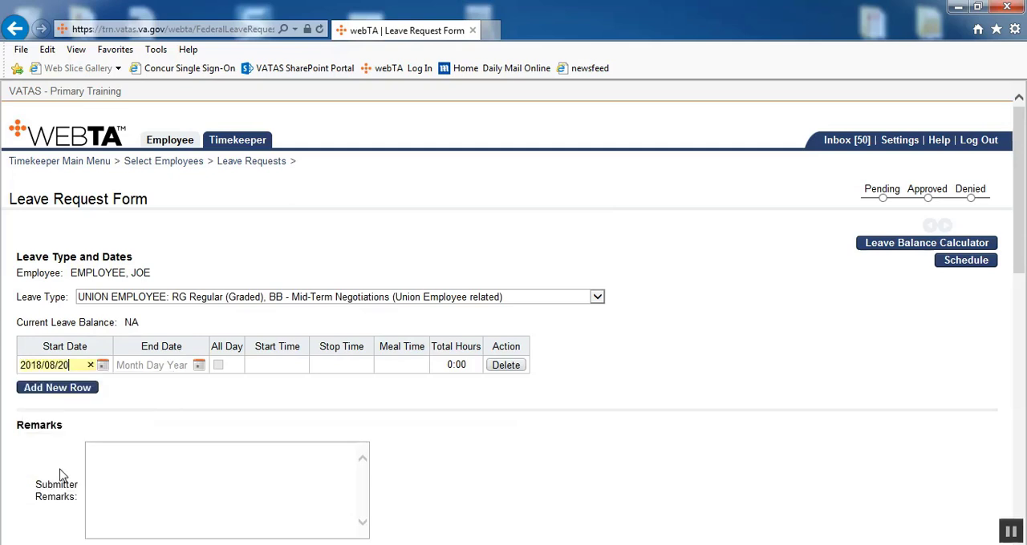
{"action": "key", "text": "Tab"}
{"action": "key", "text": "Tab"}
{"action": "key", "text": "Tab"}
{"action": "key", "text": "Tab"}
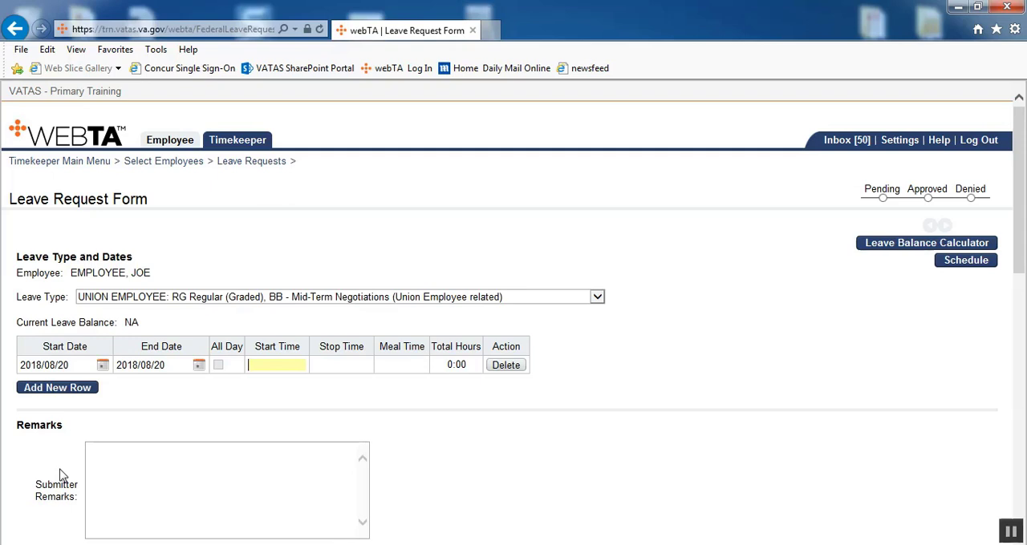
- Enter a start time of 7:00am and a stop time of 9:30am, leaving the meal time blank
{"action": "type", "text": "0700"}
{"action": "key", "text": "Tab"}
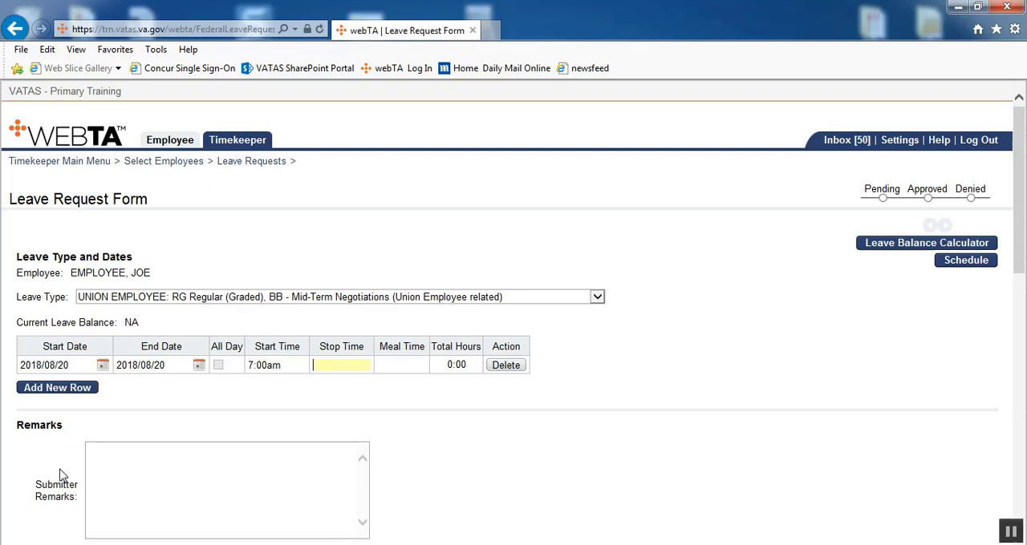
{"action": "type", "text": "0930"}
{"action": "key", "text": "Tab"}
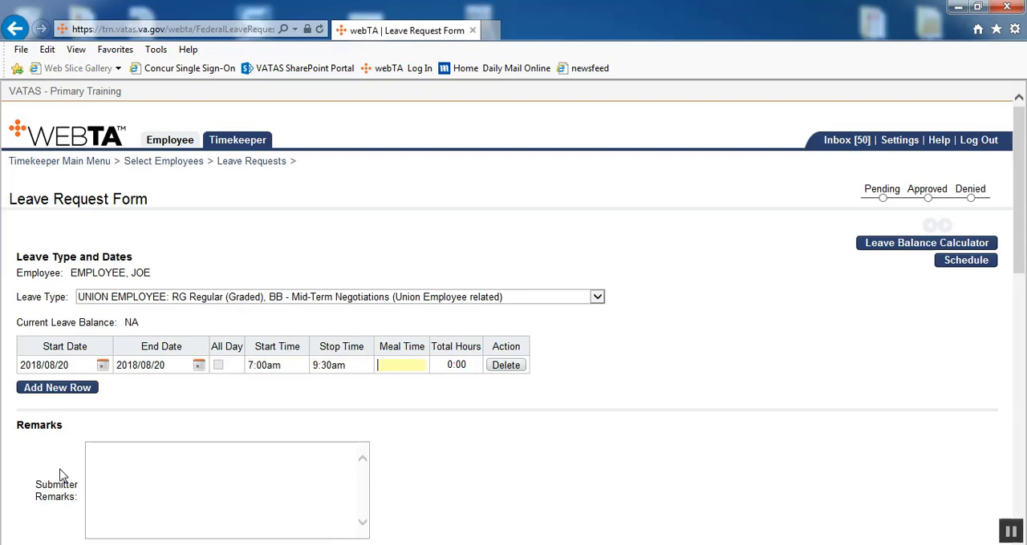
{"action": "left_click", "coordinate": [394, 426]}
{"action": "scroll", "coordinate": [397, 433], "scroll_direction": "down", "scroll_amount": 3}
{"action": "scroll", "coordinate": [397, 433], "scroll_direction": "down", "scroll_amount": 2}
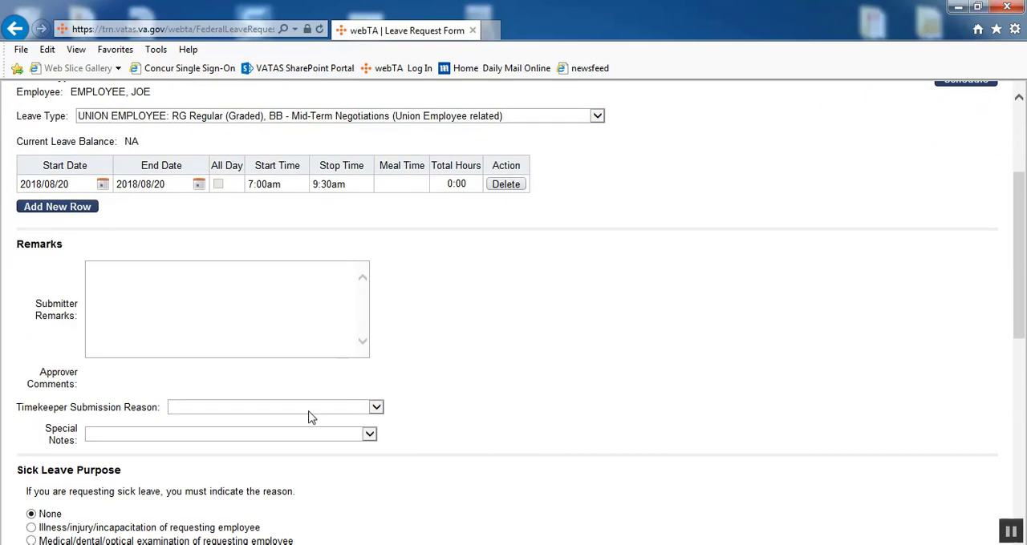
- Set the timekeeper submission reason to Per Supervisor Request and submit the Mid-Term Negotiations leave request
{"action": "left_click_drag", "start_coordinate": [18, 407], "coordinate": [120, 408]}
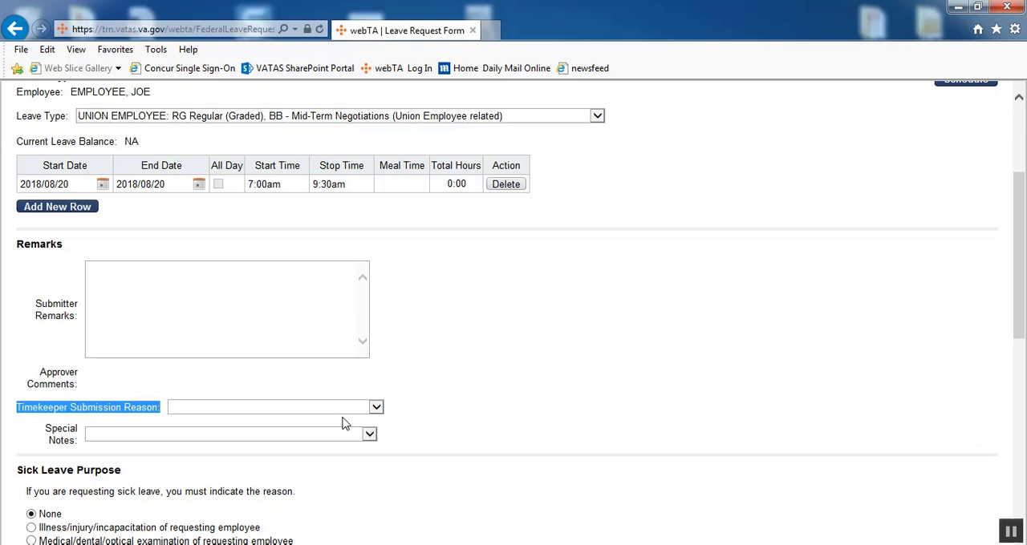
{"action": "left_click", "coordinate": [378, 410]}
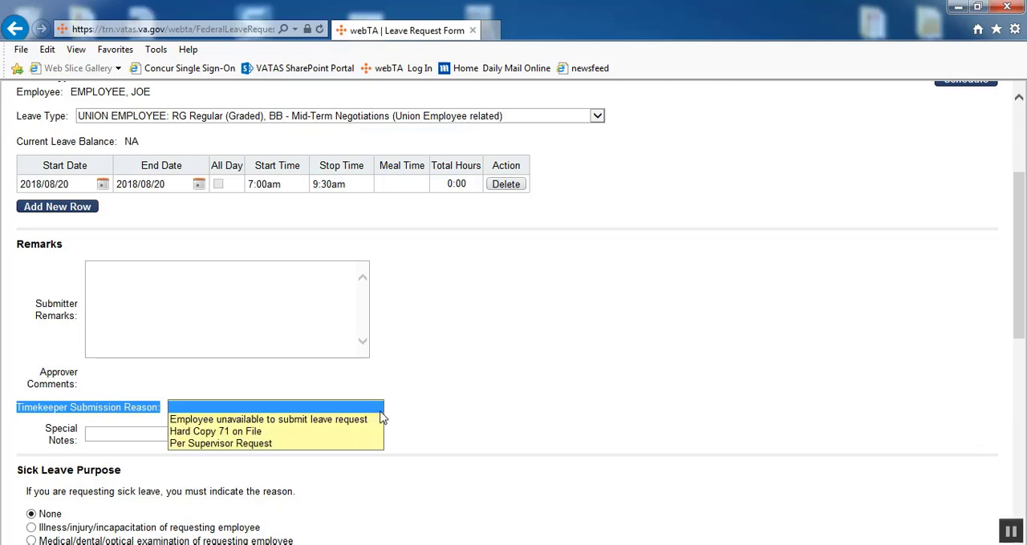
{"action": "left_click", "coordinate": [271, 443]}
{"action": "left_click", "coordinate": [533, 364]}
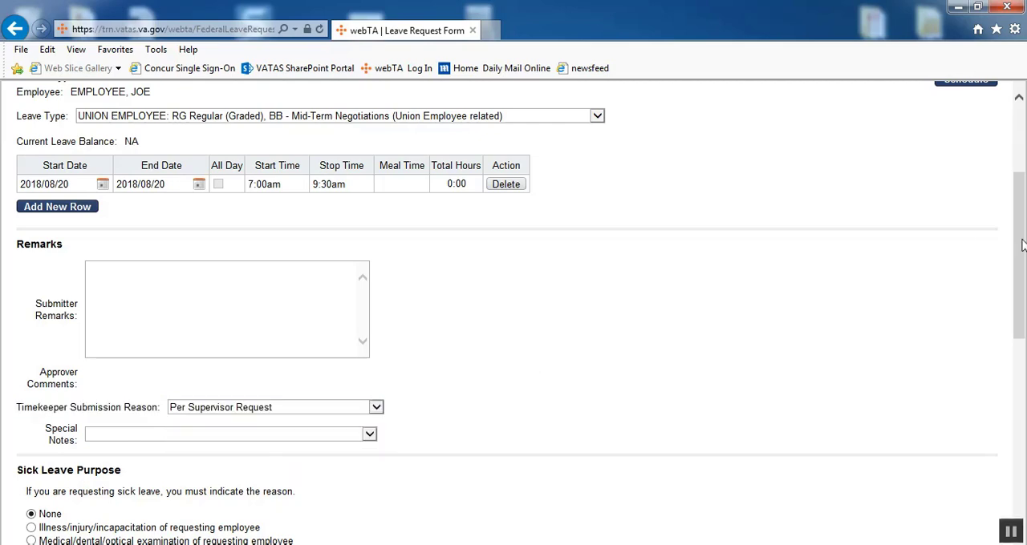
{"action": "left_click_drag", "start_coordinate": [1019, 245], "coordinate": [1020, 438]}
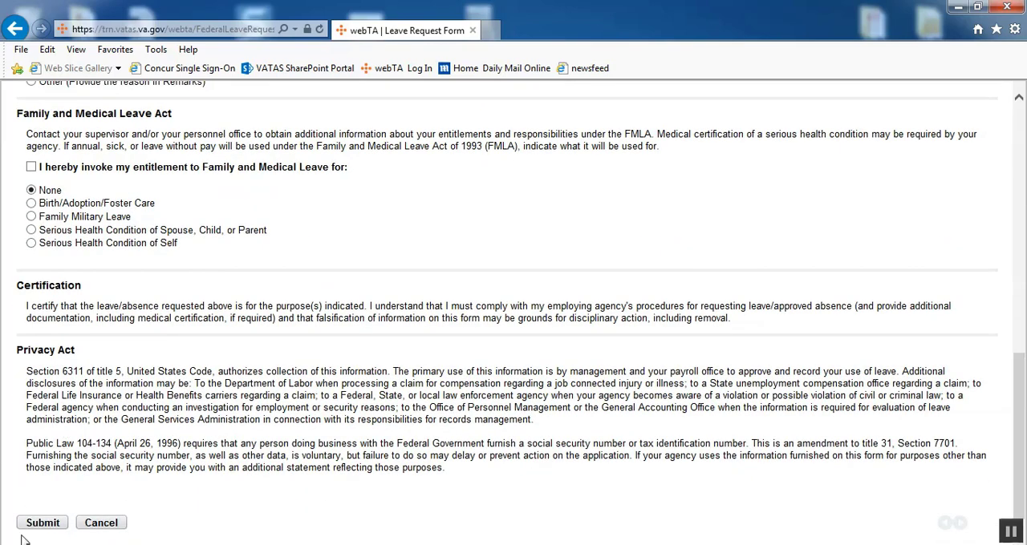
{"action": "left_click", "coordinate": [43, 525]}
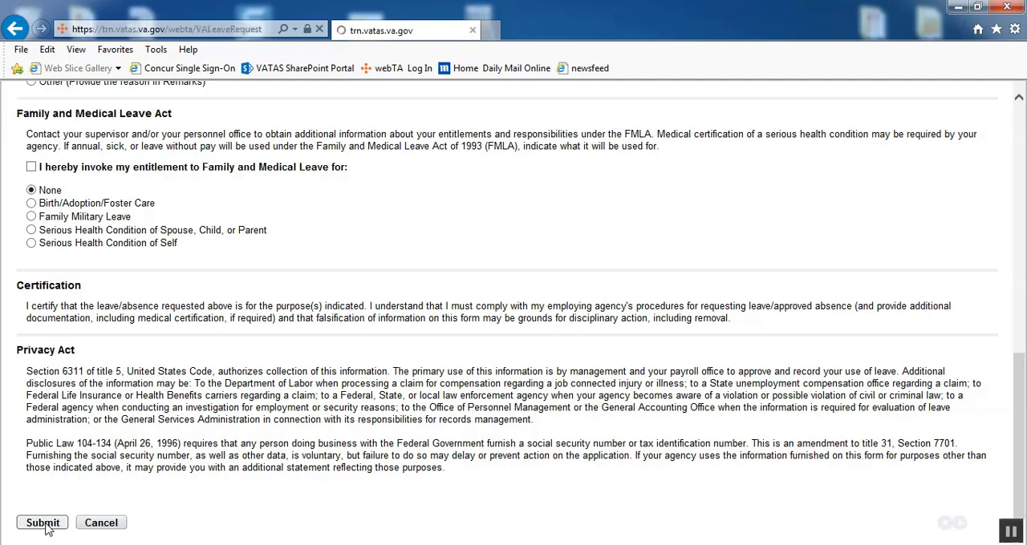
- Review the submitted leave request's status message, total hours and current leave balance
{"action": "left_click_drag", "start_coordinate": [23, 231], "coordinate": [178, 238]}
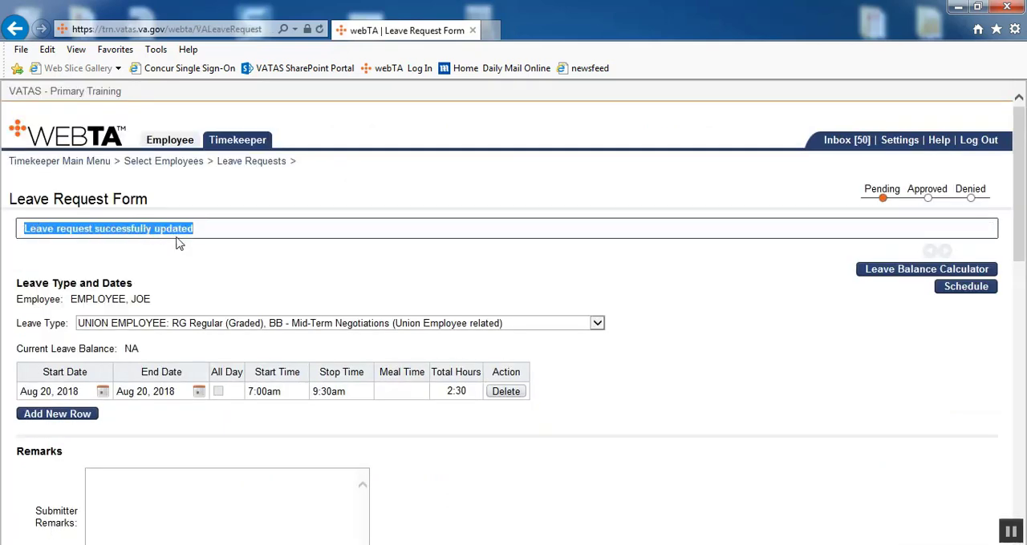
{"action": "left_click_drag", "start_coordinate": [443, 393], "coordinate": [466, 394]}
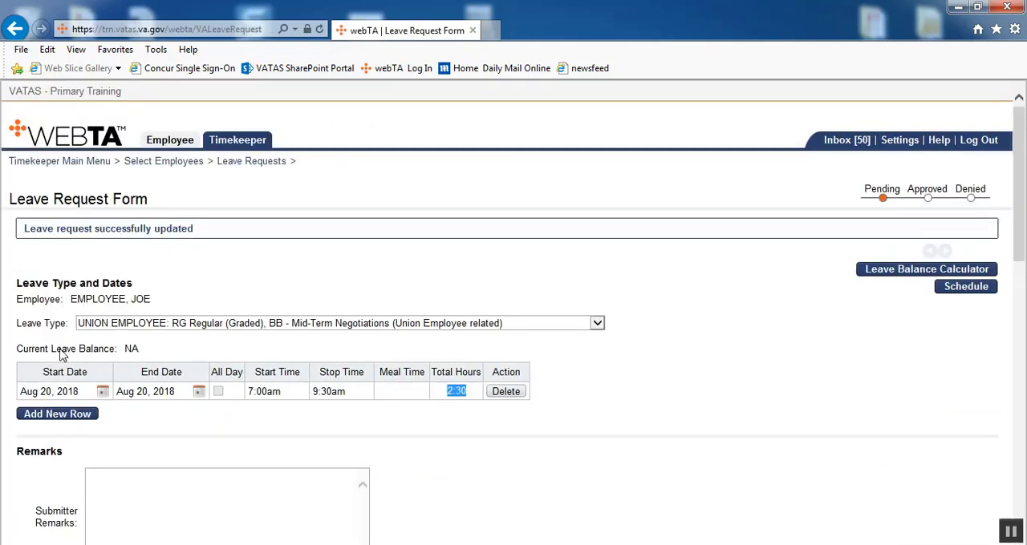
{"action": "left_click_drag", "start_coordinate": [18, 350], "coordinate": [158, 353]}
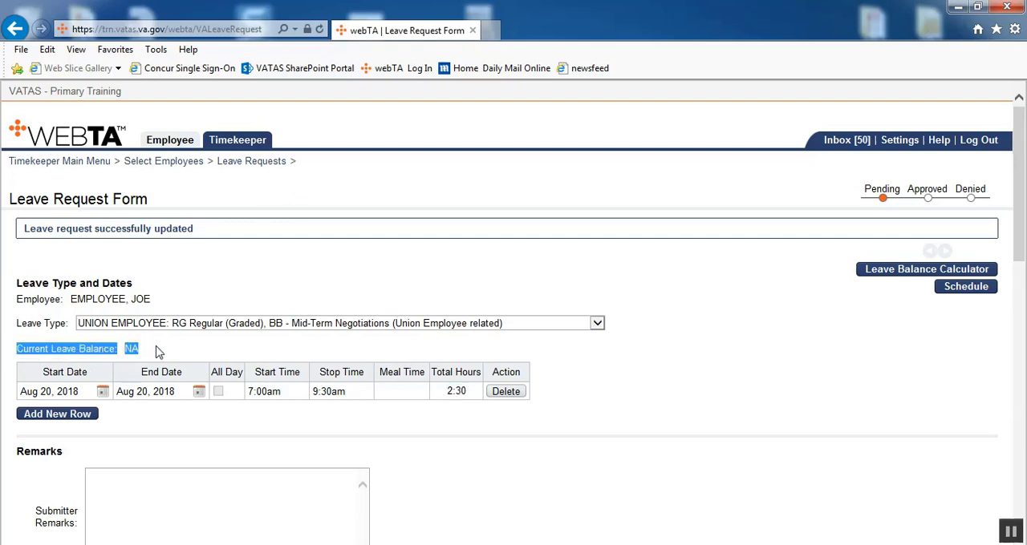